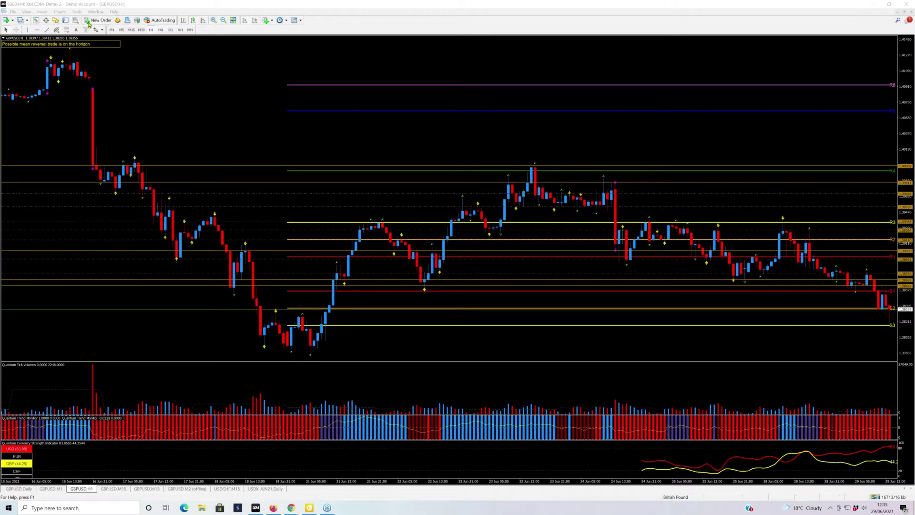
Step: Zoom the GBPUSD,H1 chart in one level so the candles appear wider
click(213, 22)
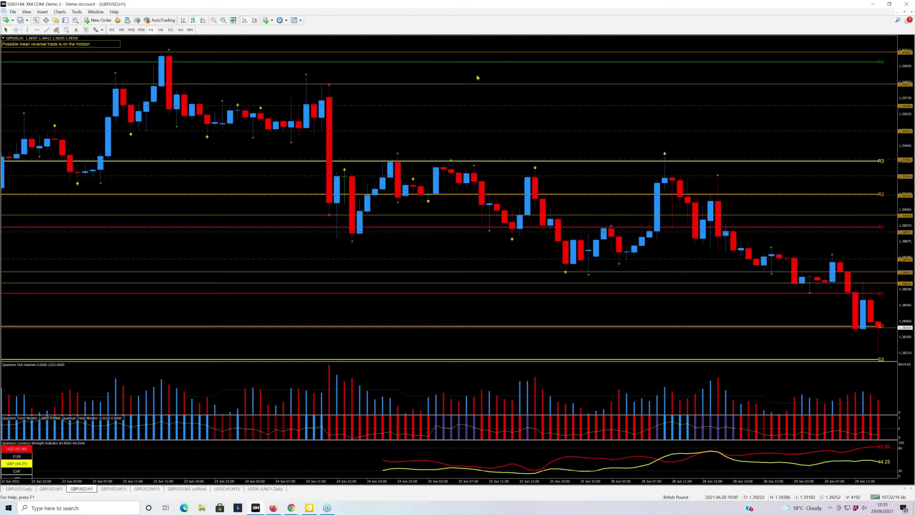
Step: Read GBPUSD H1 bar values with the crosshair, then zoom out to show candles from 15 Jun
click(14, 31)
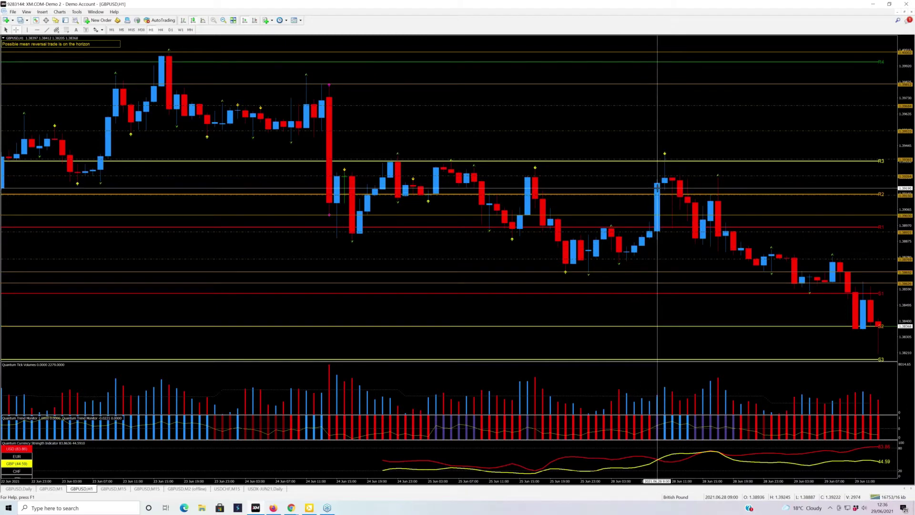
mouse_move(658, 404)
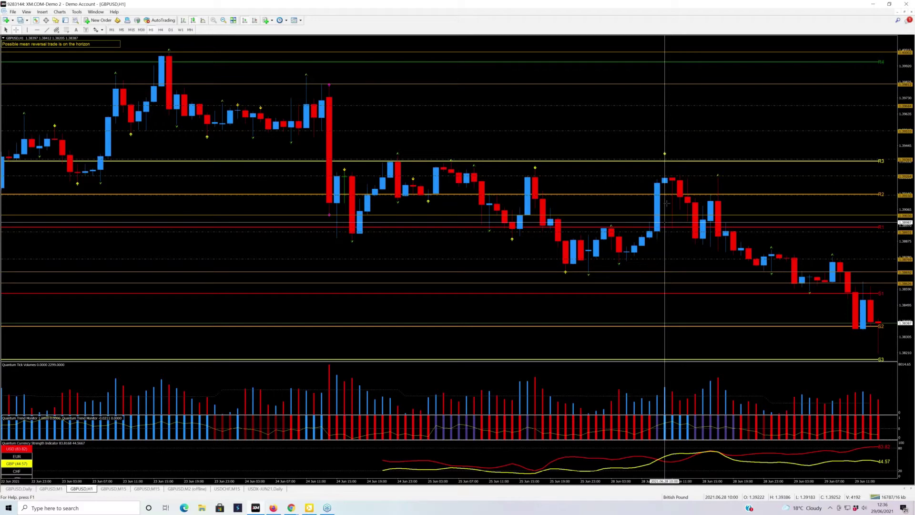
click(223, 20)
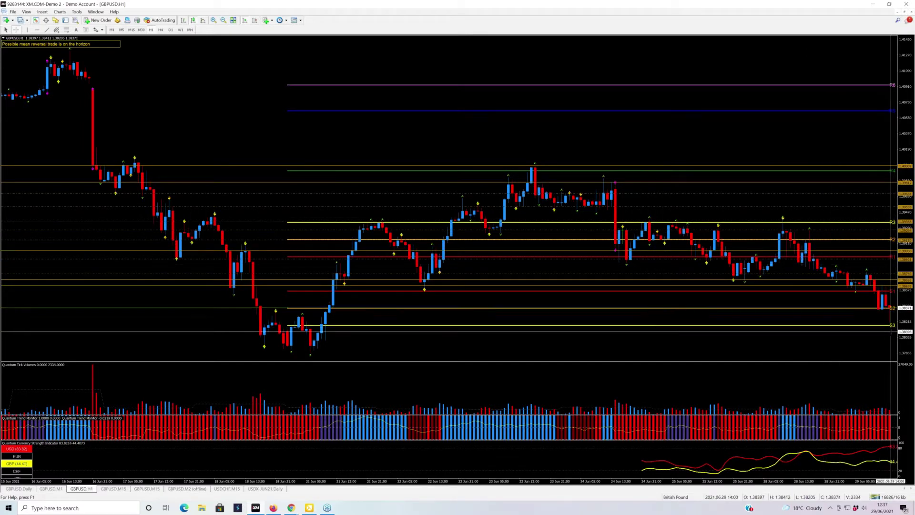
click(212, 21)
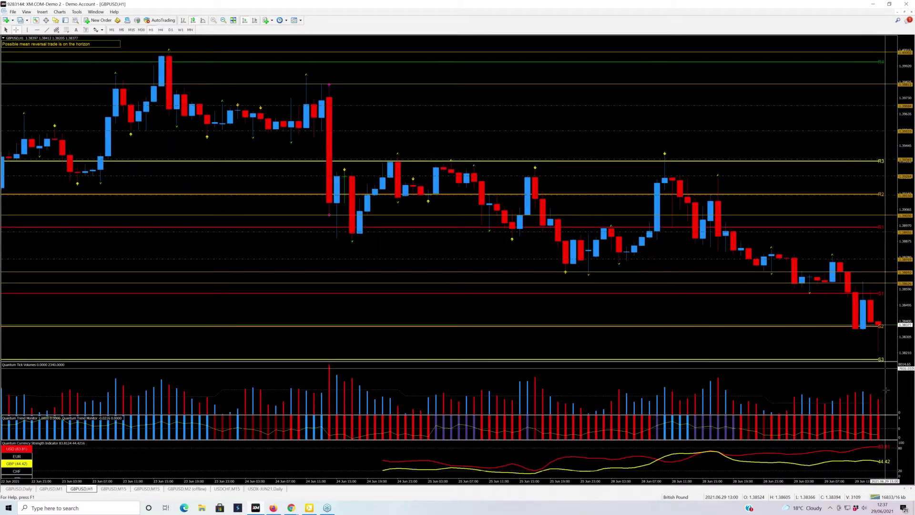
mouse_move(879, 374)
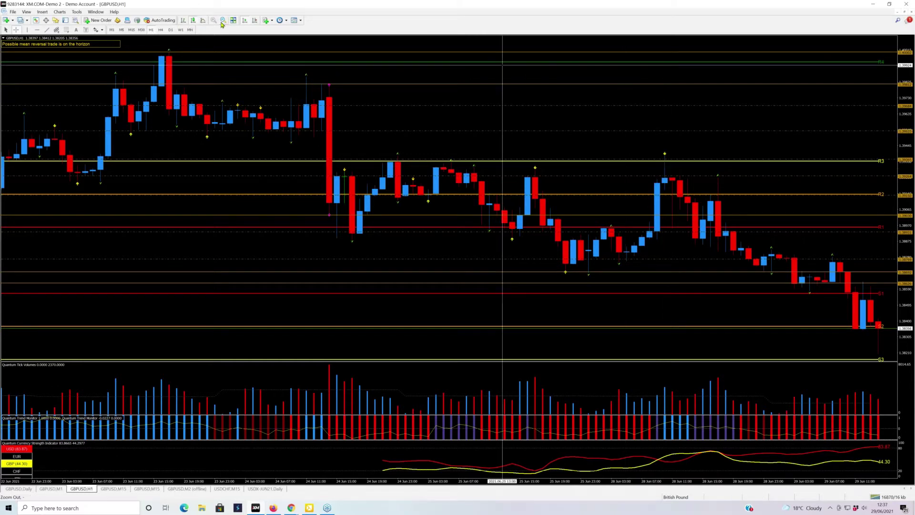
click(223, 21)
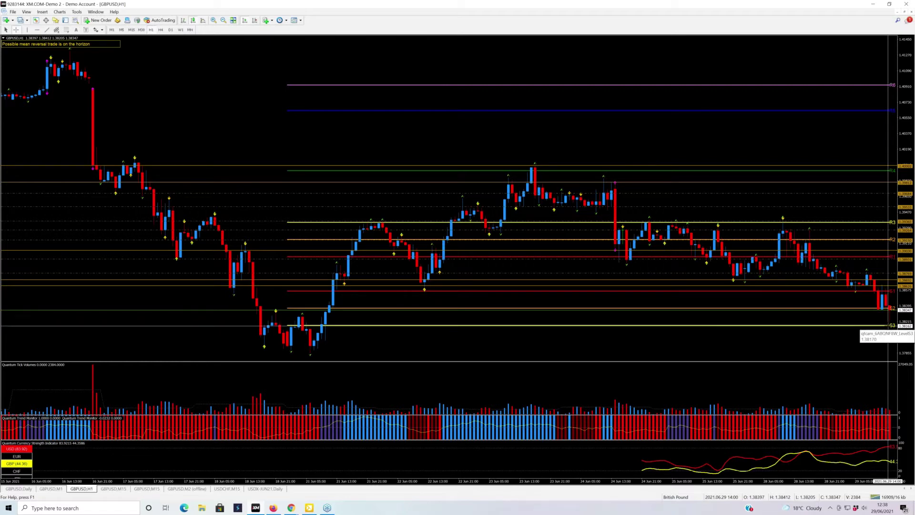
Step: Zoom out over all of June, inspect bars with the crosshair, then tile the five GBPUSD charts
click(223, 20)
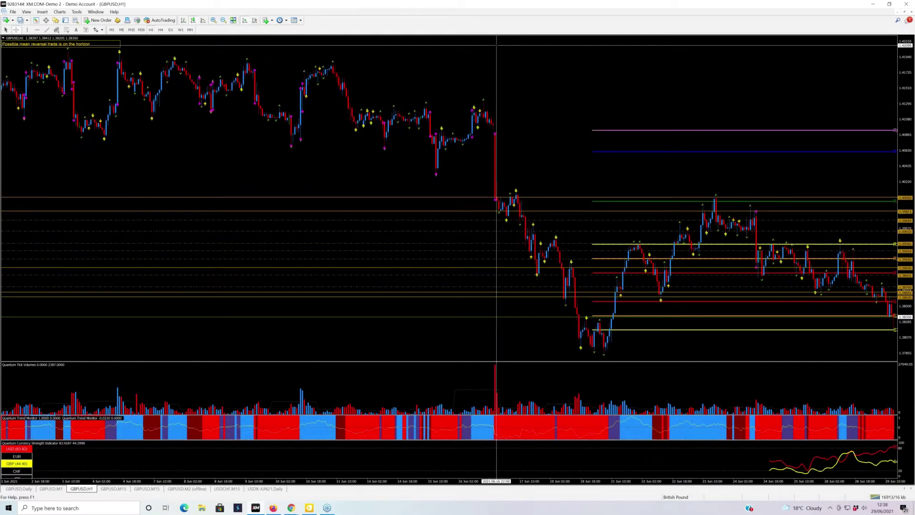
middle_click(745, 248)
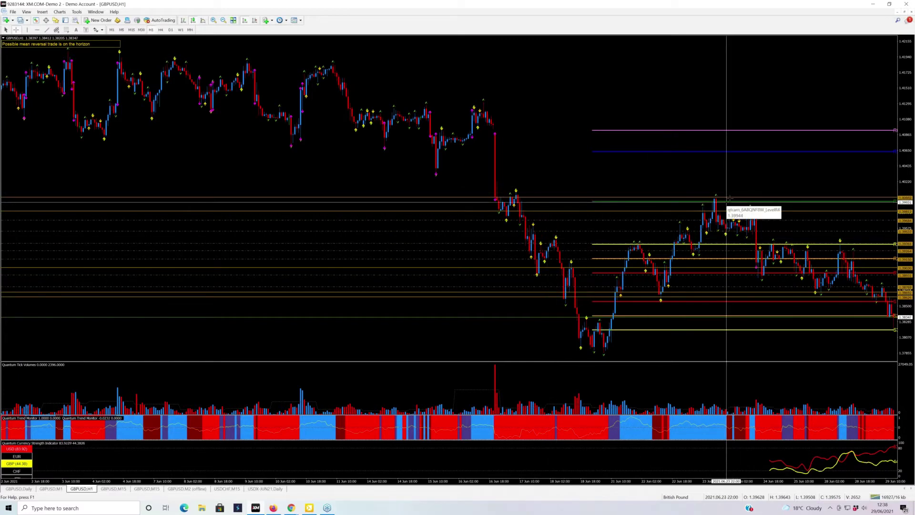
click(892, 332)
middle_click(891, 332)
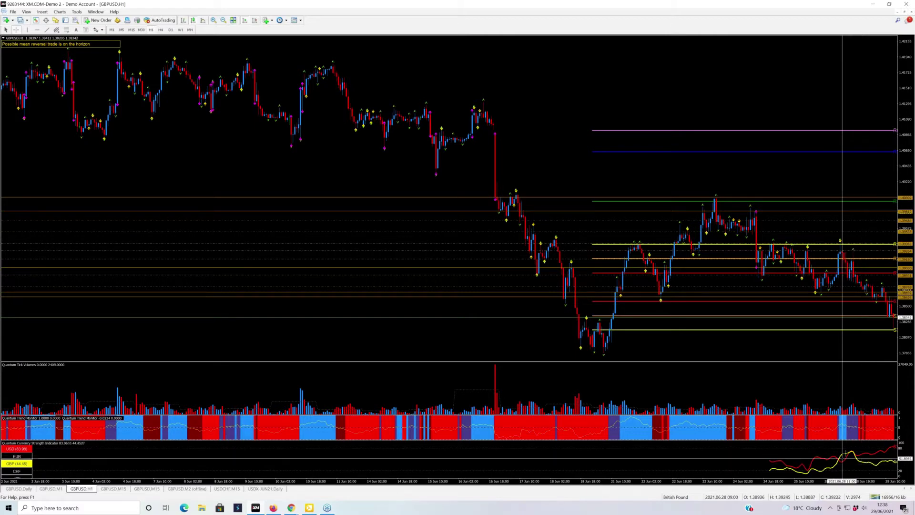
mouse_move(851, 452)
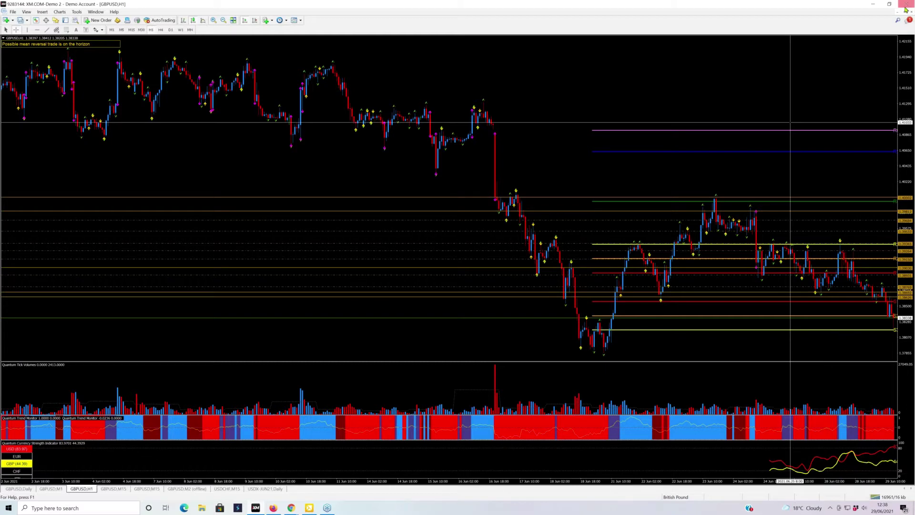
key(alt+r)
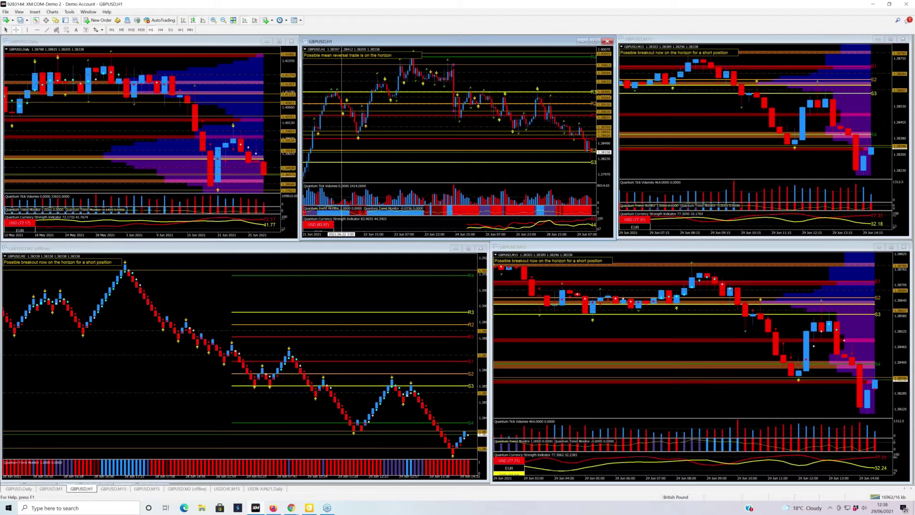
Step: Maximize the GBPUSD M2 renko chart to review it, then restore the tiled view
click(468, 248)
mouse_move(871, 426)
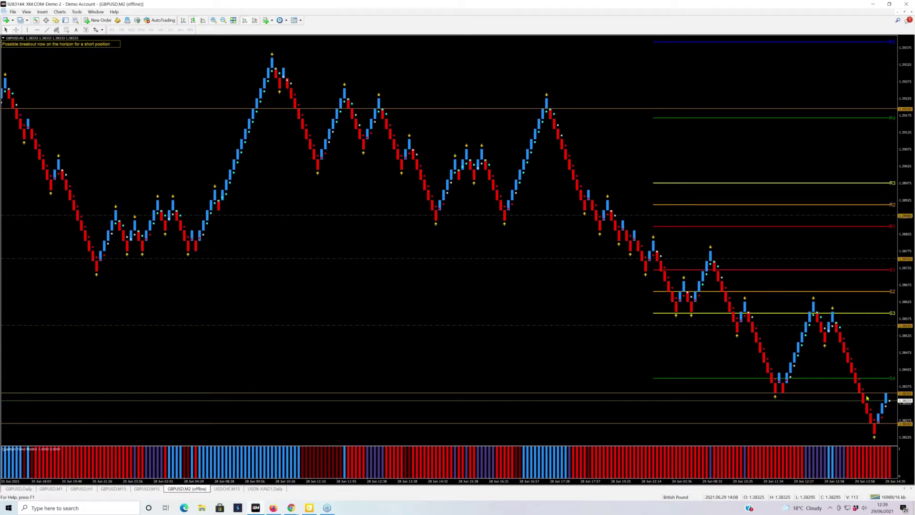
click(906, 14)
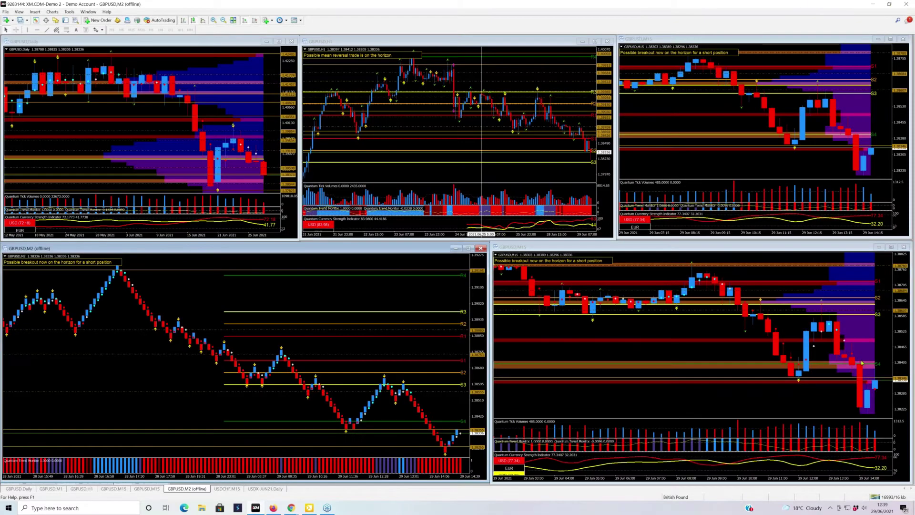
Step: Maximize the GBPUSD H1 chart and zoom it in one level
click(572, 42)
click(595, 41)
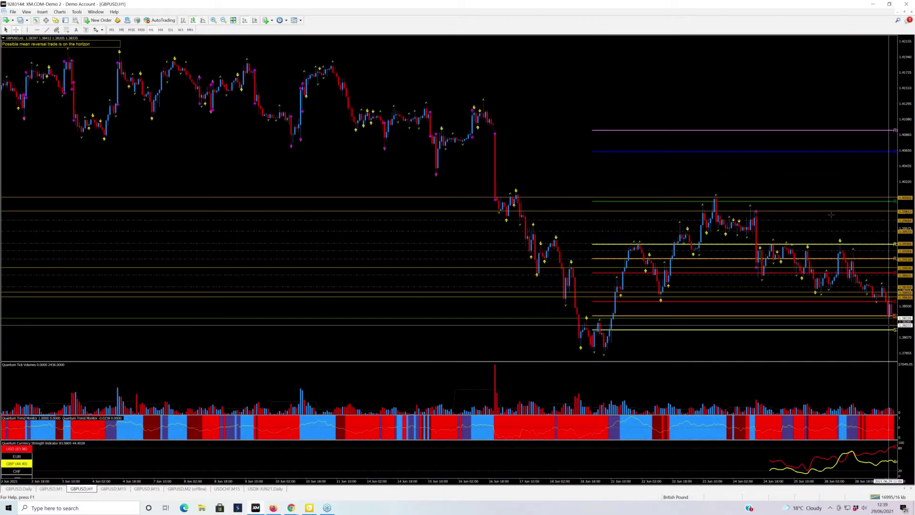
click(212, 20)
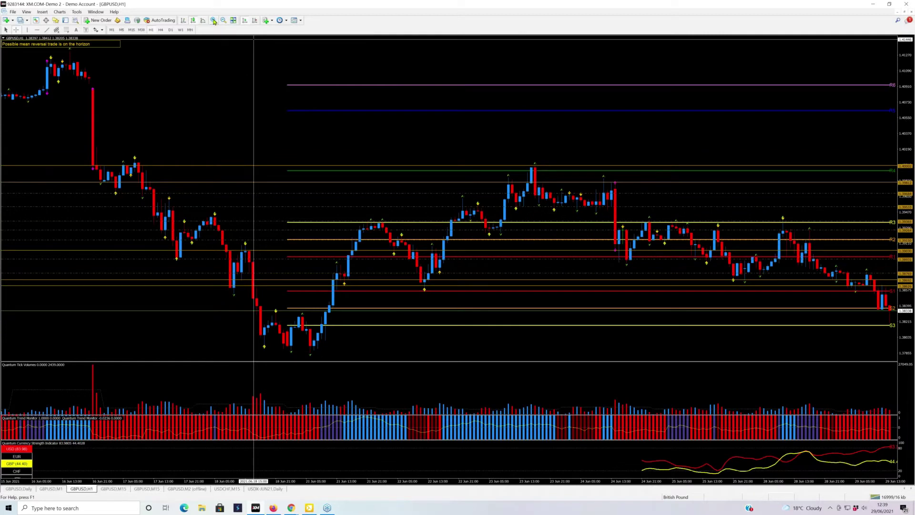
Step: Zoom the GBPUSD H1 chart further, scroll through recent candles, then restore it to the tiled layout
click(214, 21)
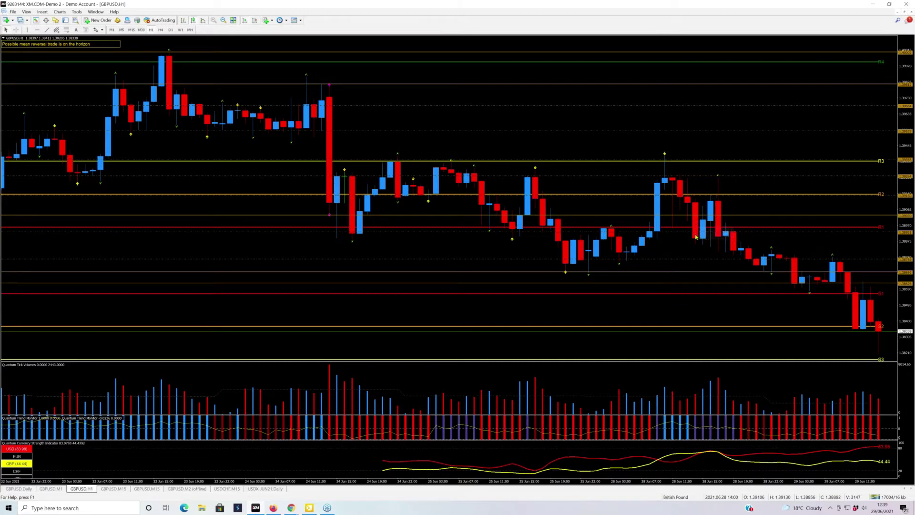
scroll(797, 282, left, 1)
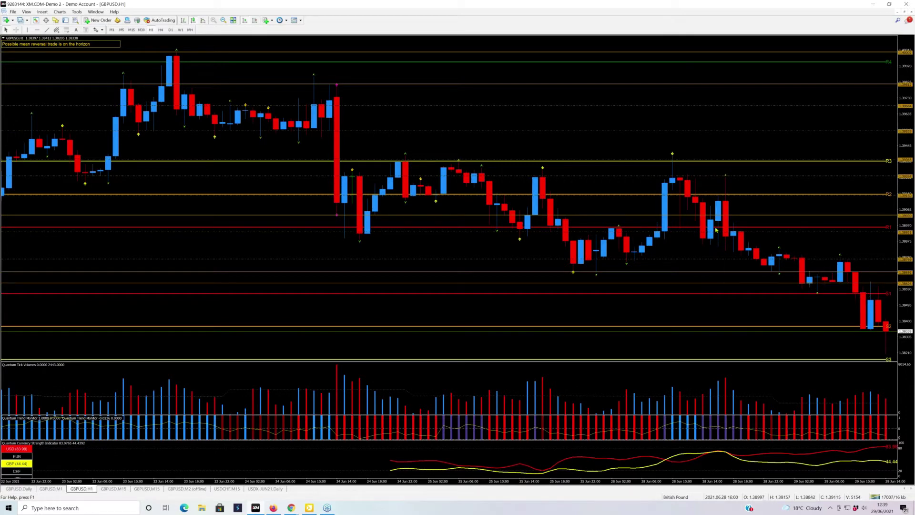
scroll(720, 217, right, 1)
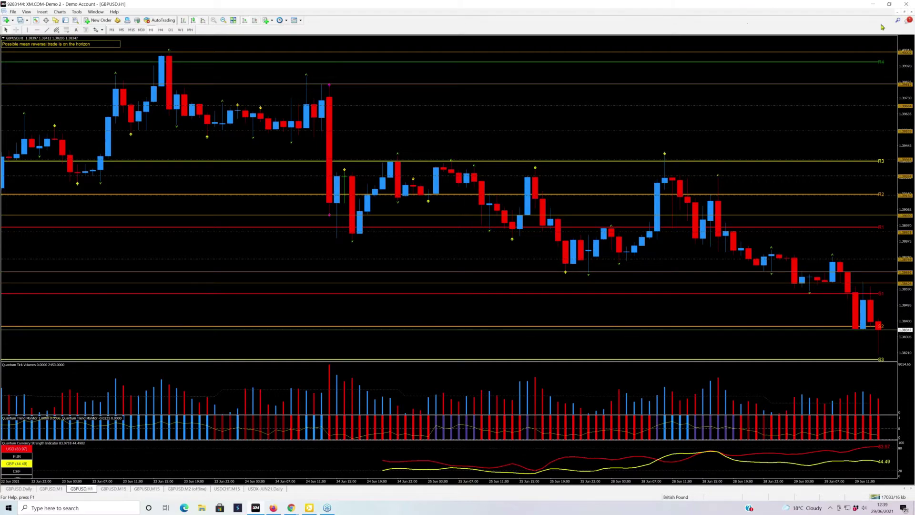
click(904, 12)
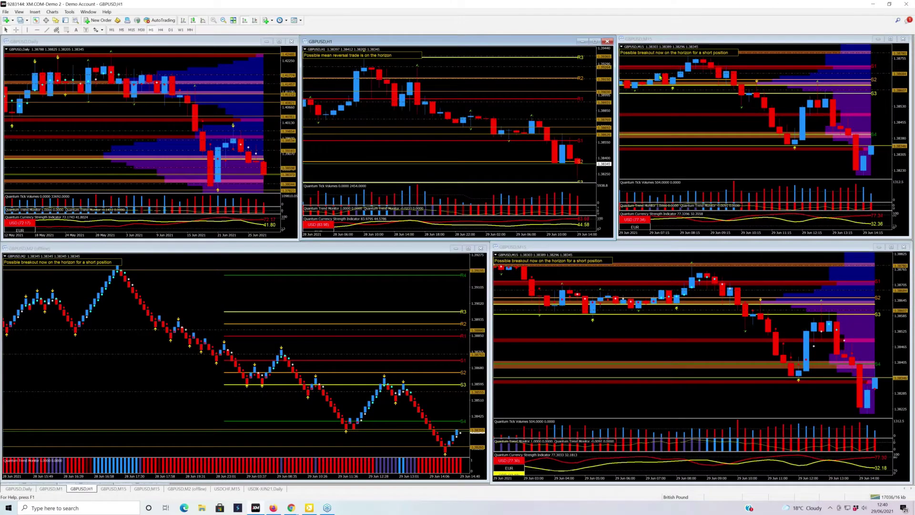
Step: Load the Ym1 chart profile from the status-bar profiles list to show the US30-SEP21 charts
click(699, 498)
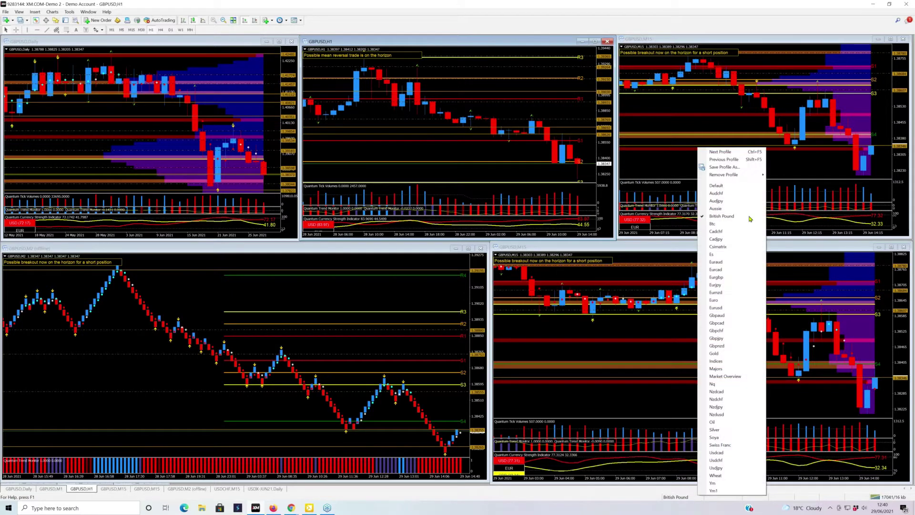
click(714, 491)
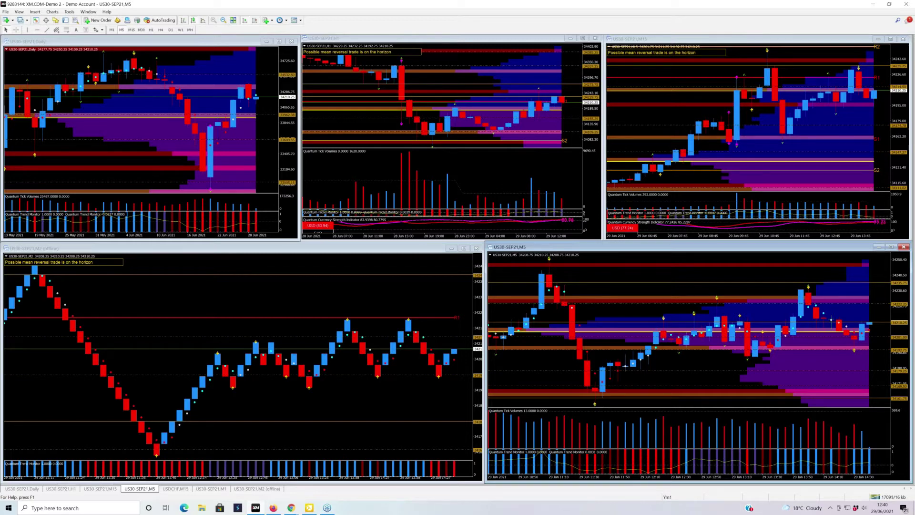
Step: Review the US30 M5 and M15 charts full size, compressing M15's price scale, then maximize H1
click(891, 246)
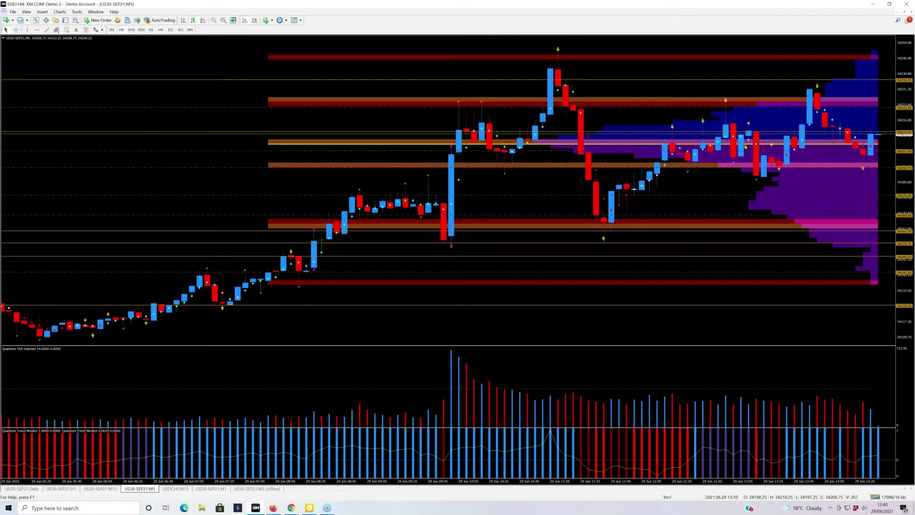
click(905, 14)
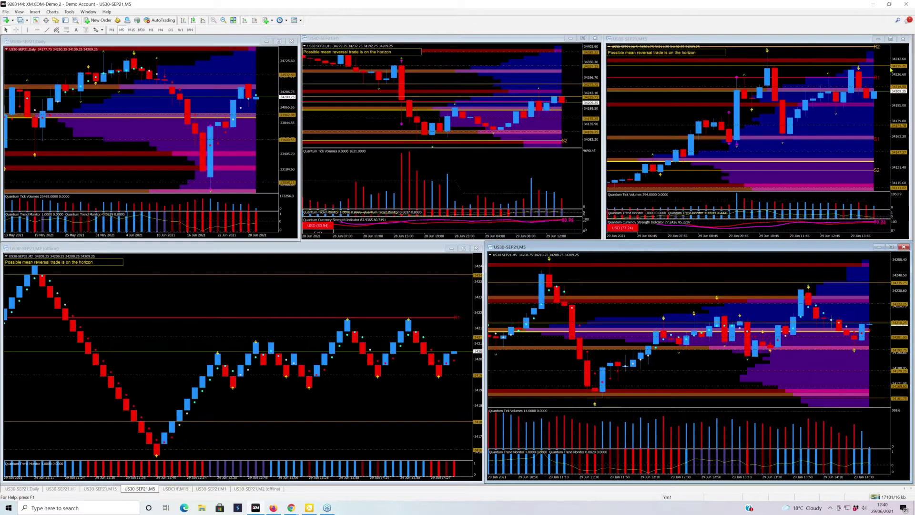
click(889, 39)
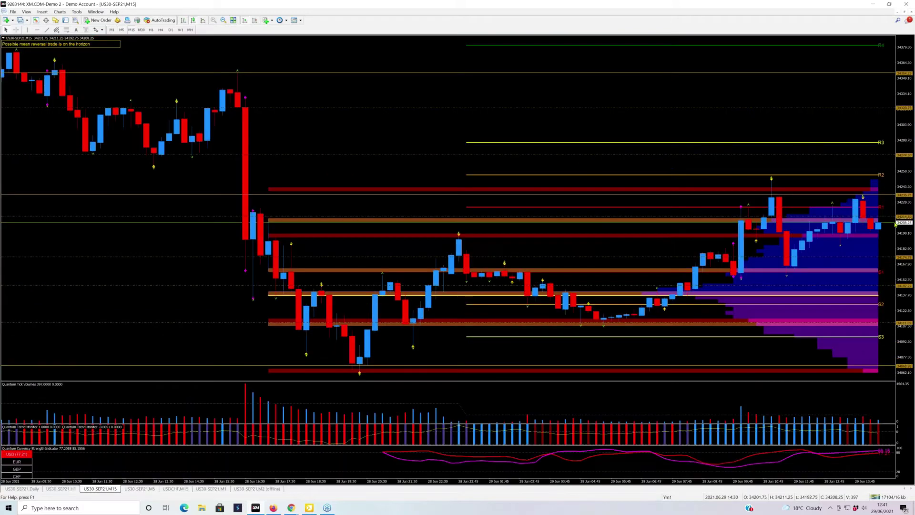
drag(908, 258, 907, 266)
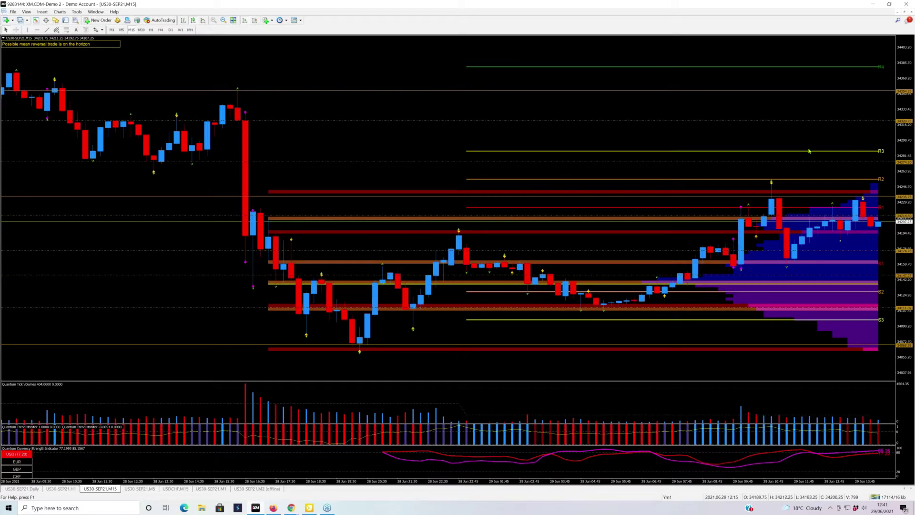
click(903, 12)
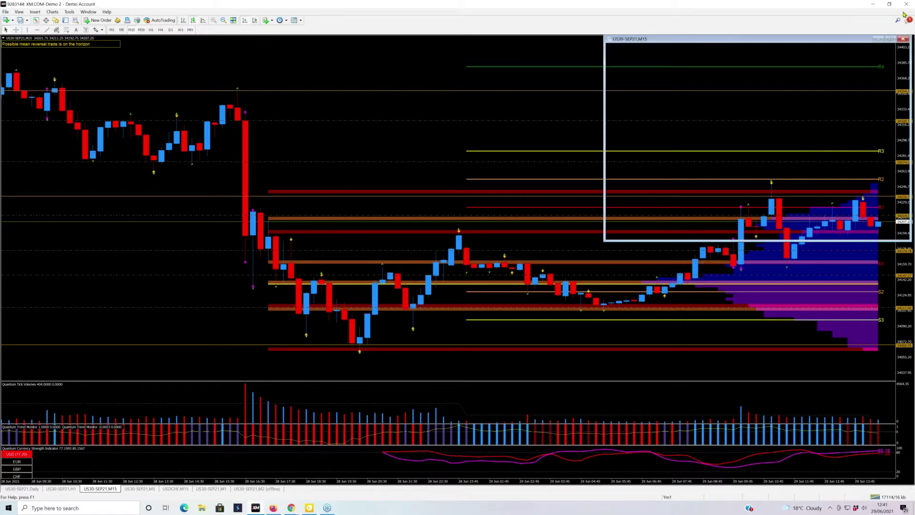
click(284, 42)
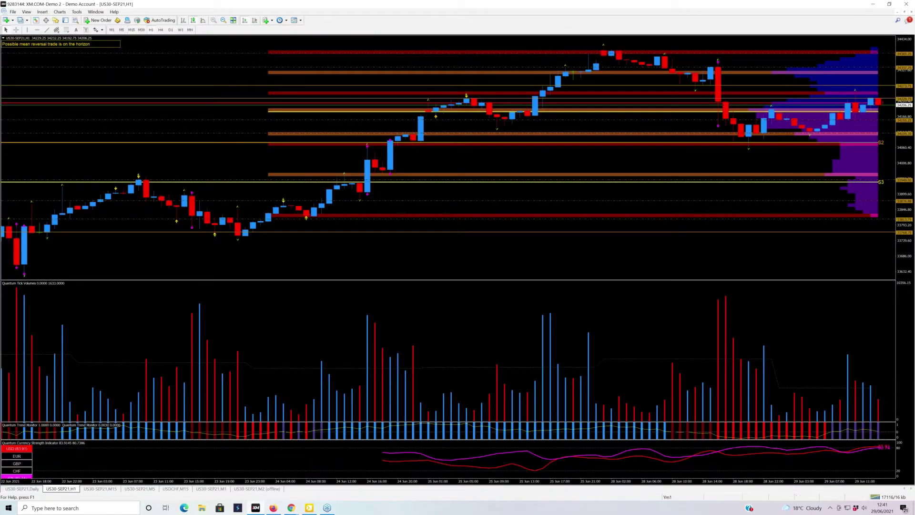
Step: Rescale the US30 H1 price axis so R3 through S4 fit, then restore the tiled layout
drag(908, 264, 905, 329)
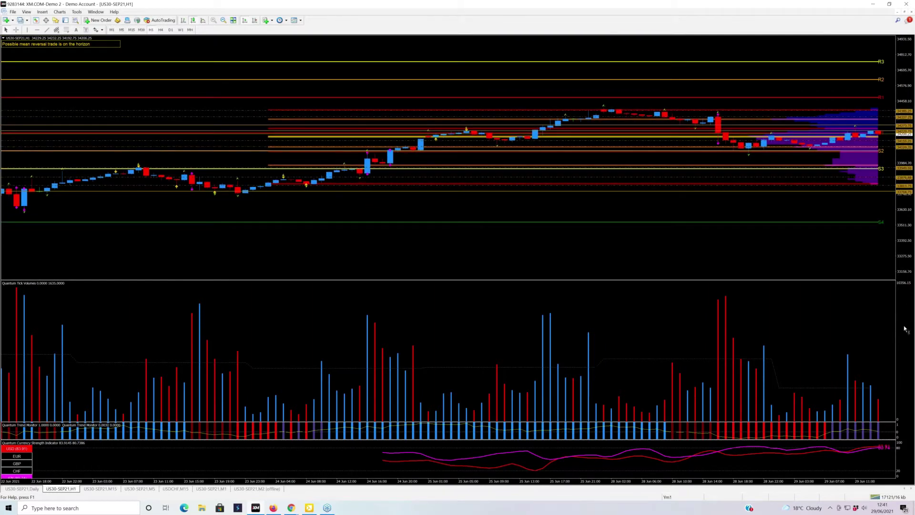
drag(905, 329, 904, 281)
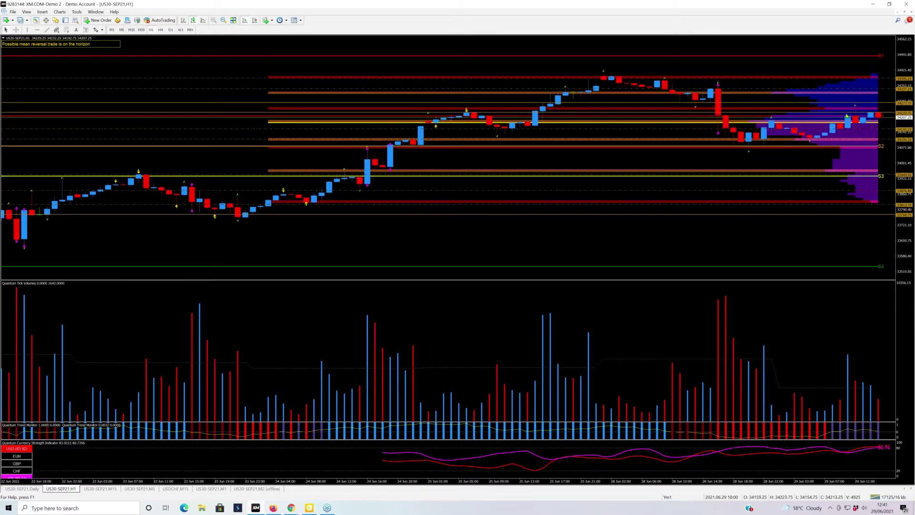
drag(912, 318, 911, 356)
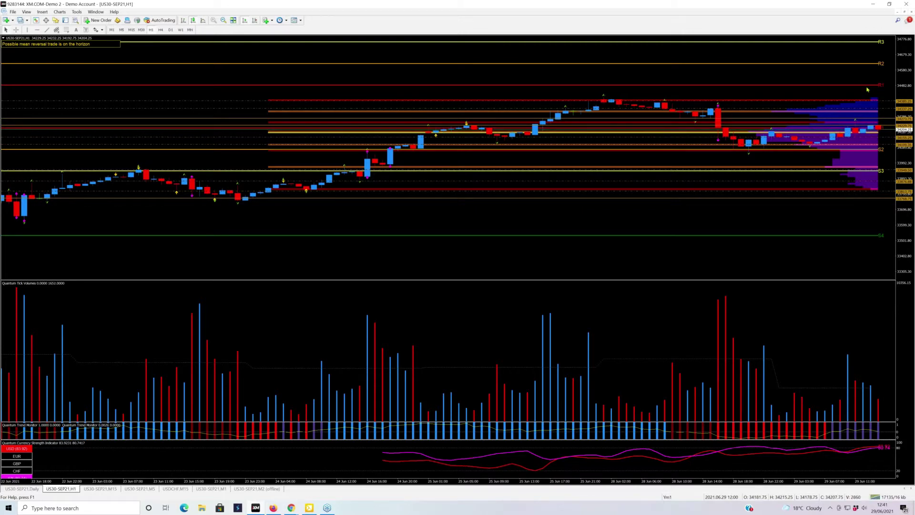
click(905, 13)
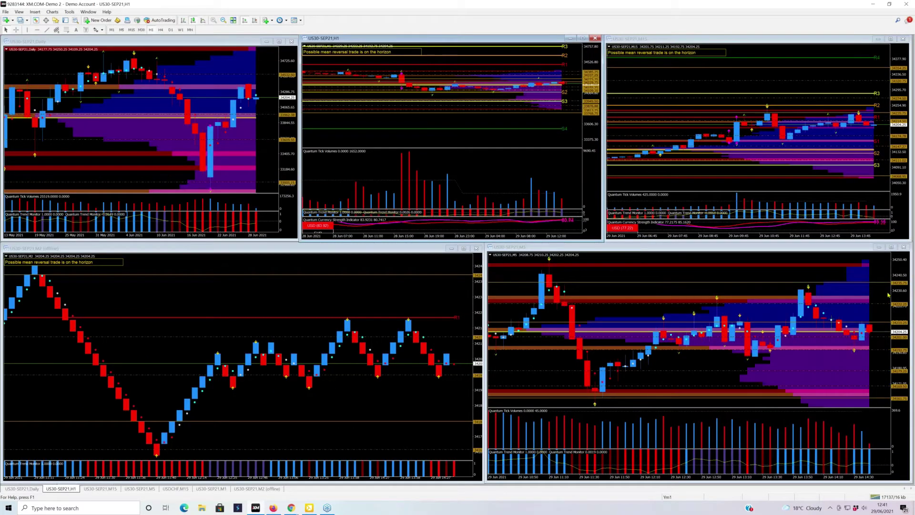